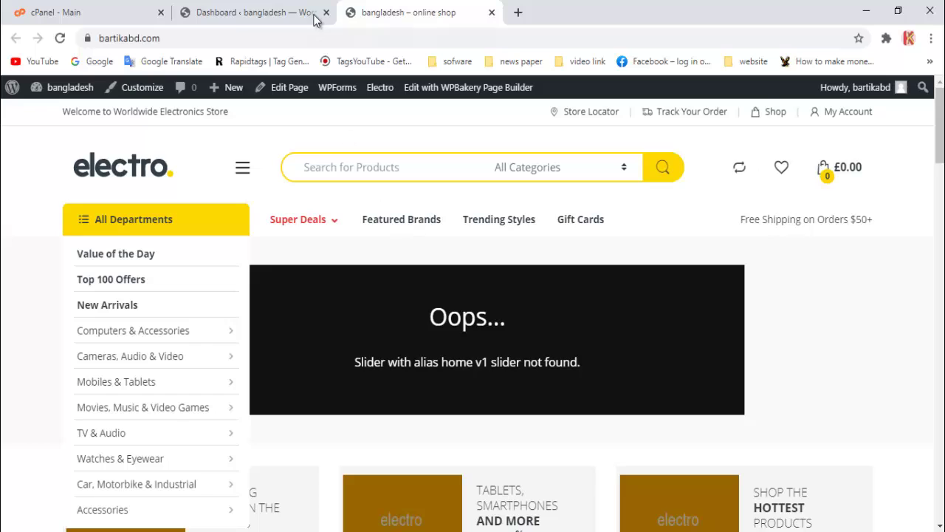
- Check the slider area of the shop's homepage against the WordPress dashboard
left_click(315, 15)
left_click(384, 11)
scroll(517, 325, "down", 4)
scroll(529, 384, "up", 4)
left_click(258, 12)
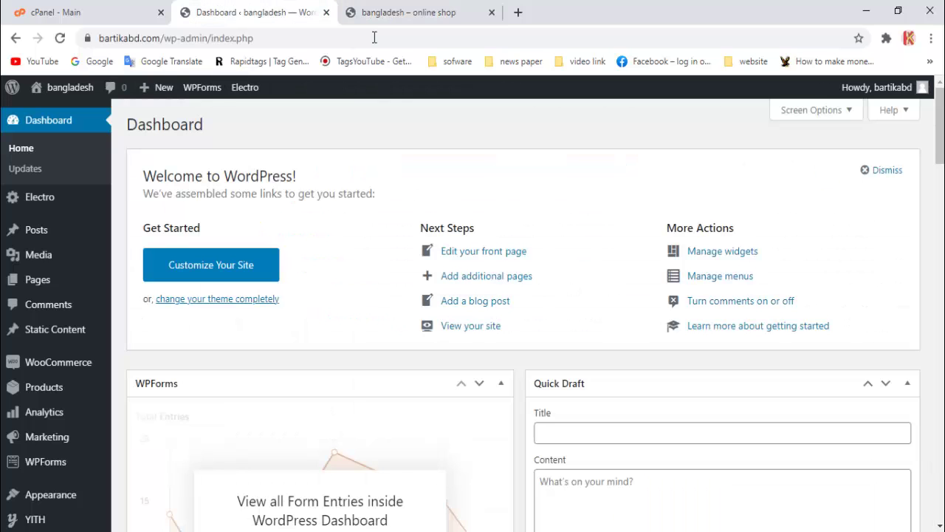
left_click(424, 9)
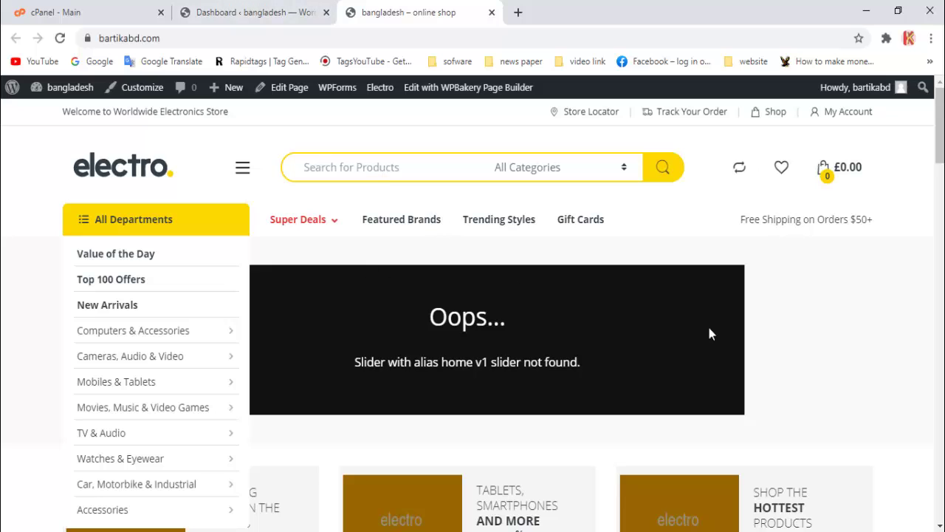
- Open the Slider Revolution page from the WordPress dashboard
left_click(281, 6)
scroll(36, 386, "down", 2)
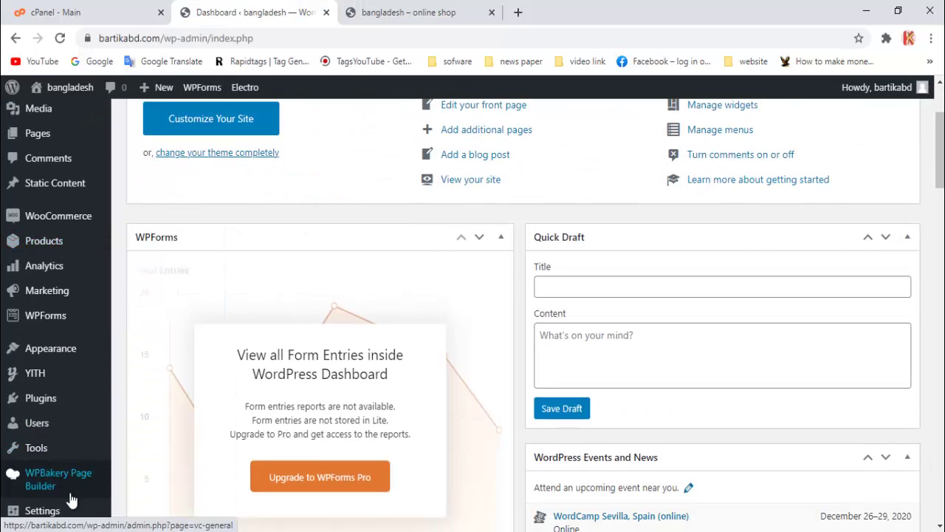
scroll(72, 501, "down", 5)
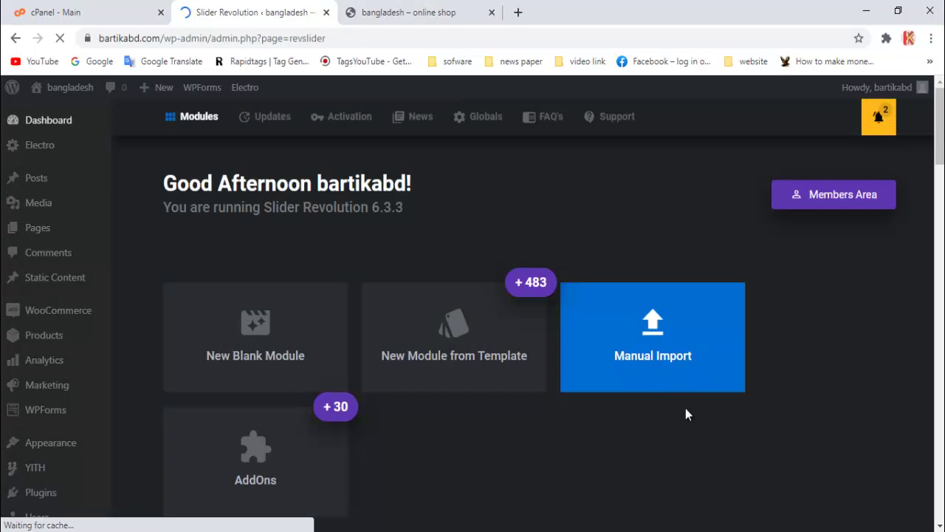
- Examine the homepage's slider area and the modules overview in Slider Revolution
left_click(408, 12)
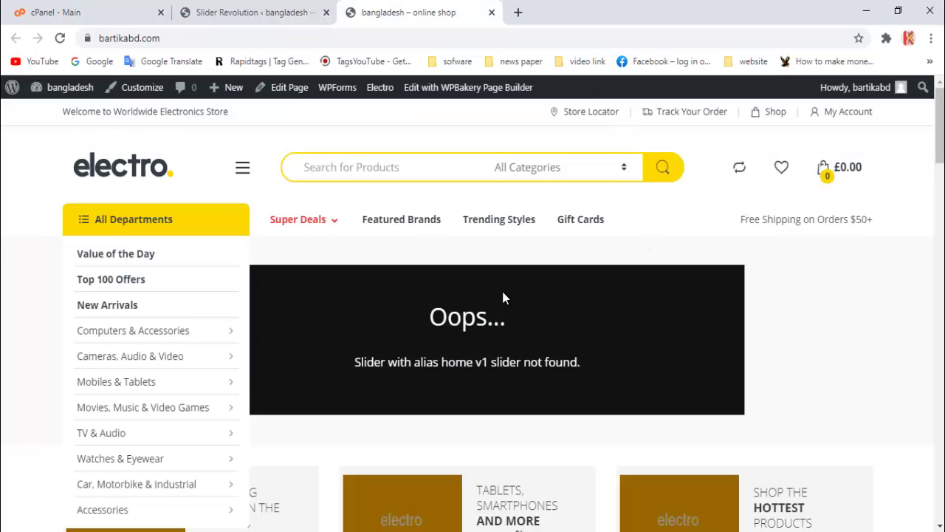
scroll(528, 379, "down", 4)
scroll(582, 362, "up", 4)
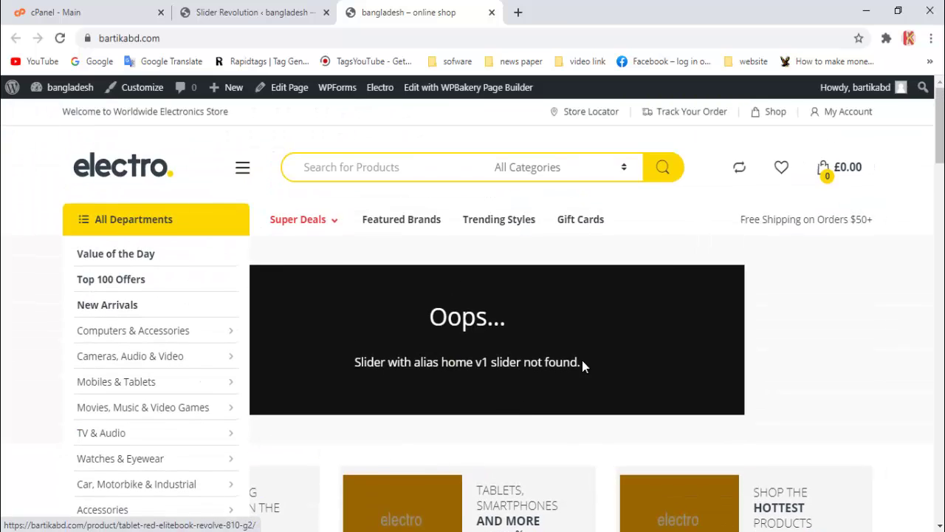
left_click(281, 6)
scroll(565, 433, "down", 10)
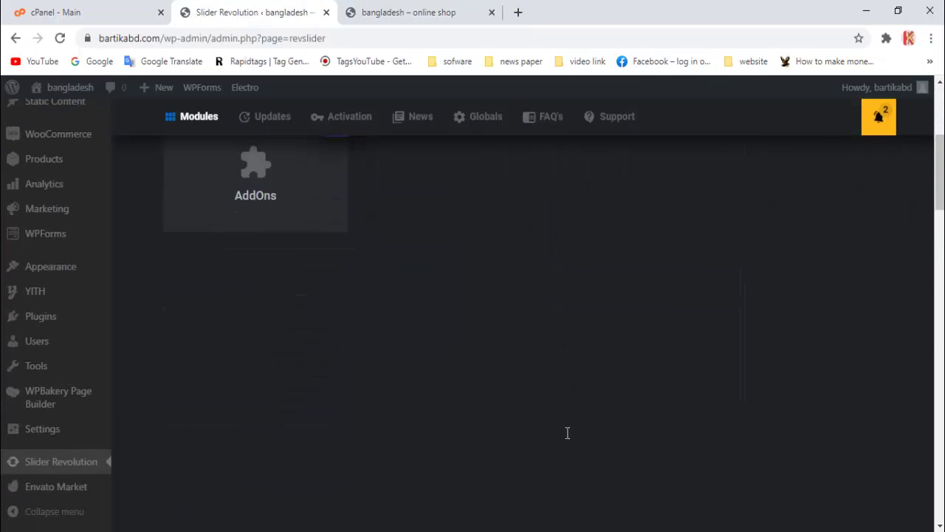
scroll(567, 433, "up", 10)
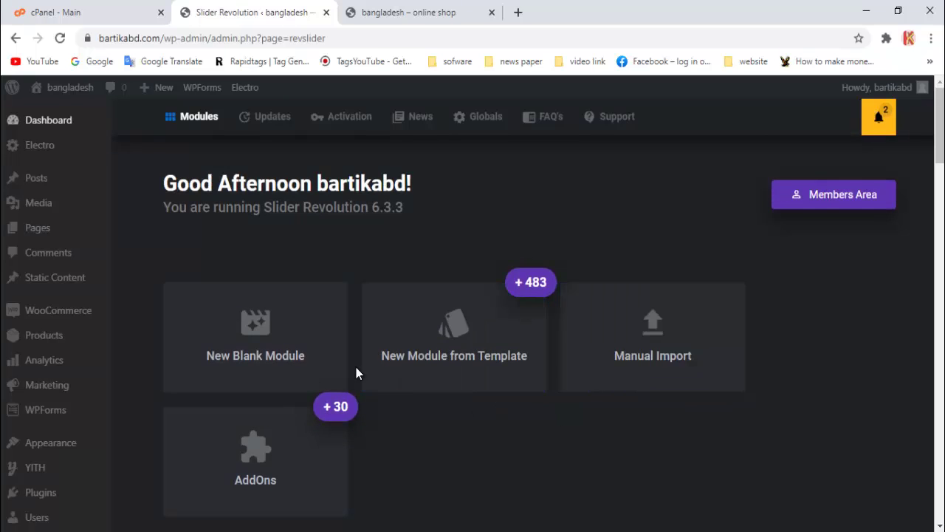
scroll(588, 356, "down", 5)
scroll(588, 356, "up", 5)
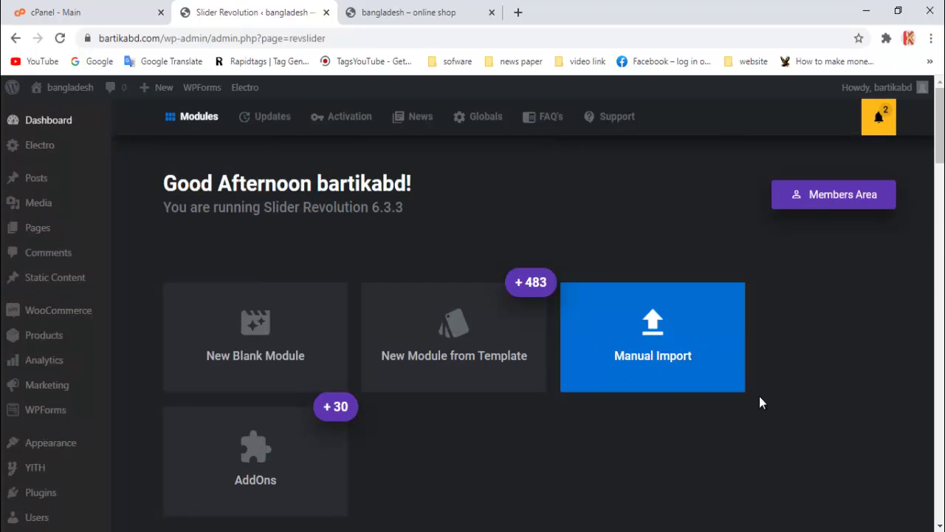
- Look through the whole shop homepage, from the slider area down to the newsletter and footer sections
left_click(388, 12)
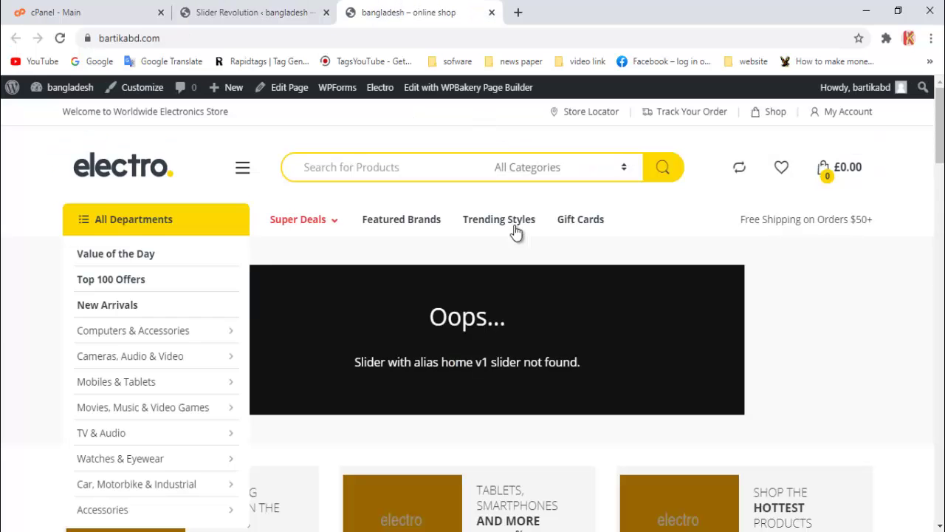
scroll(534, 366, "down", 4)
scroll(537, 371, "down", 5)
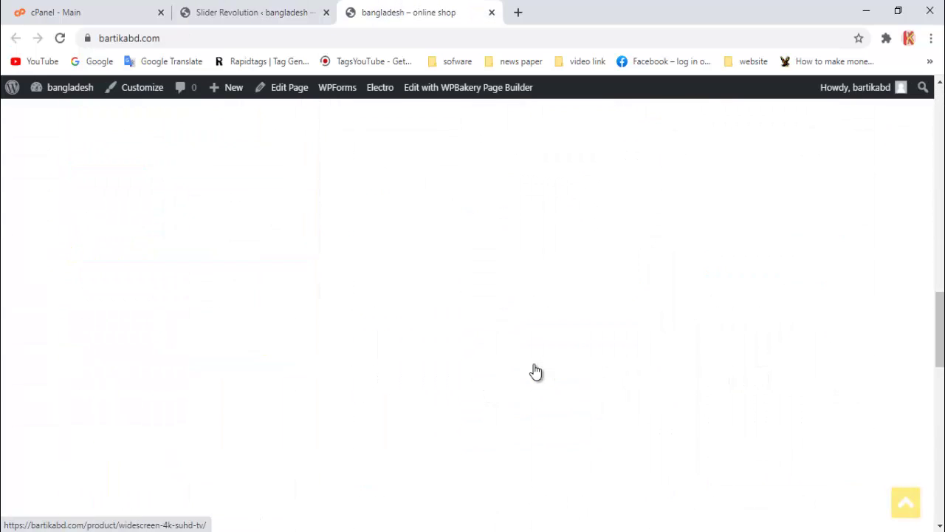
scroll(537, 372, "up", 9)
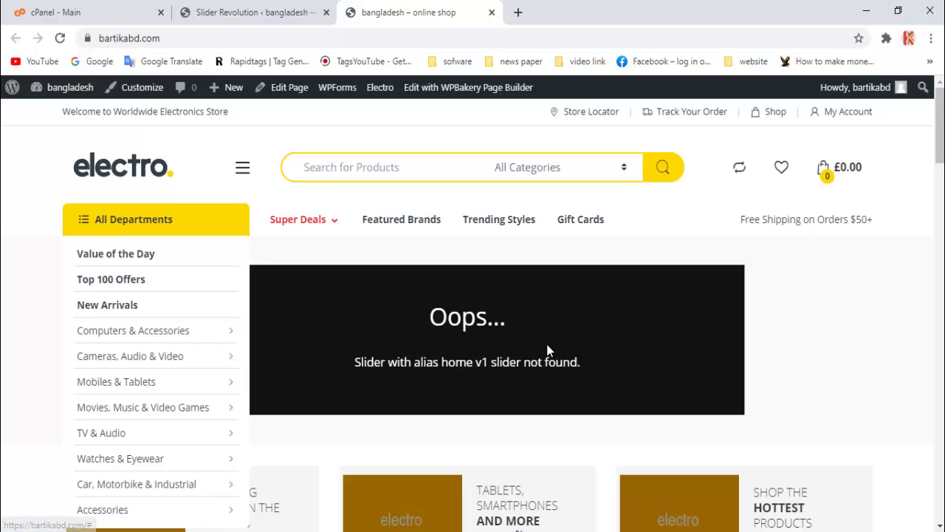
scroll(547, 352, "down", 9)
scroll(720, 330, "up", 9)
scroll(534, 407, "down", 10)
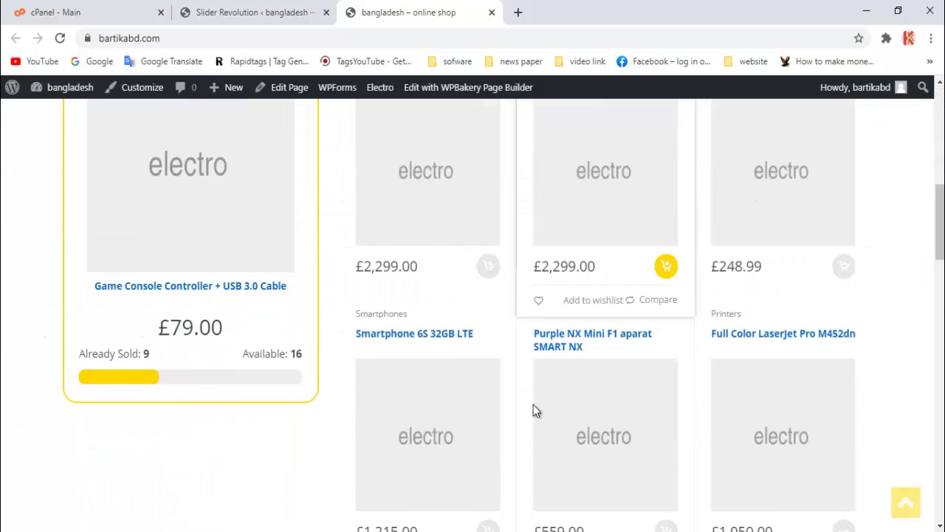
scroll(534, 404, "down", 10)
scroll(534, 412, "up", 3)
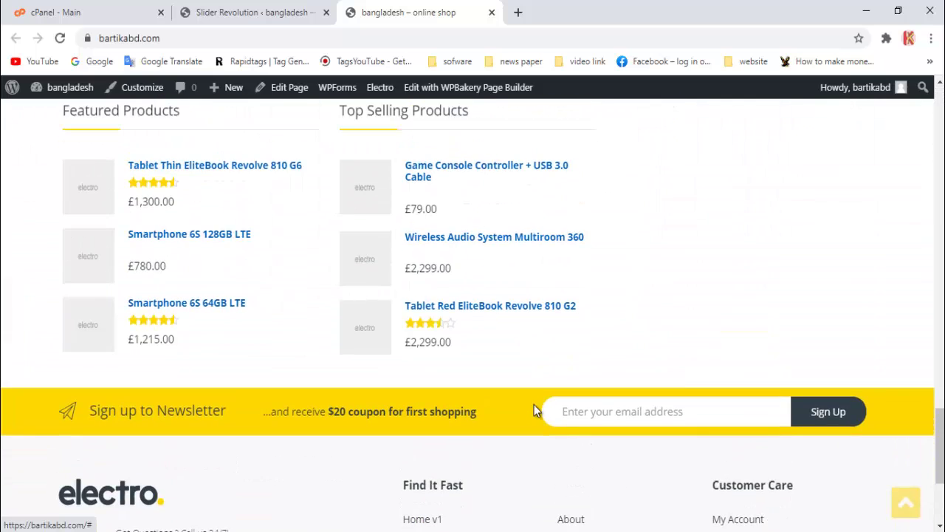
scroll(534, 410, "up", 15)
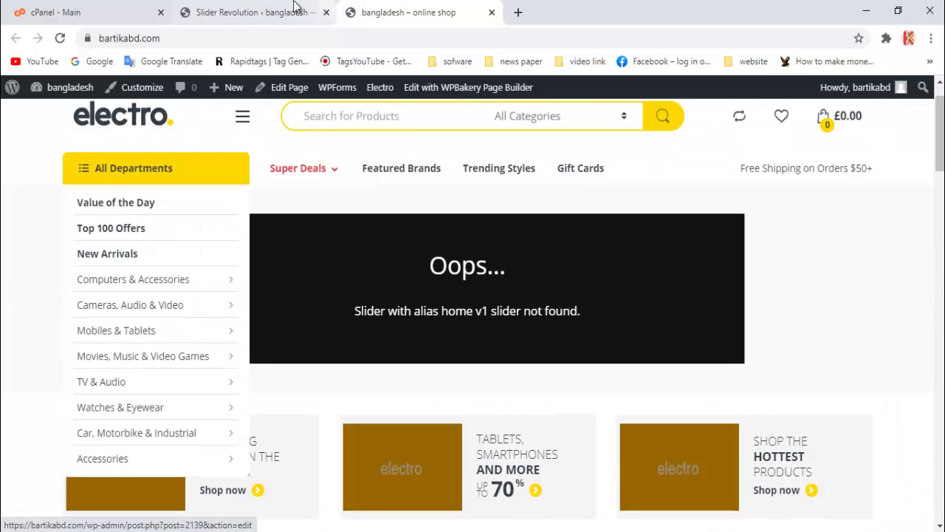
- Manually import the home-v1, v2, v3, v4, v5 and v7 slider archives from electro-v2.5.1's dummy-data/lite folder into Slider Revolution
left_click(257, 13)
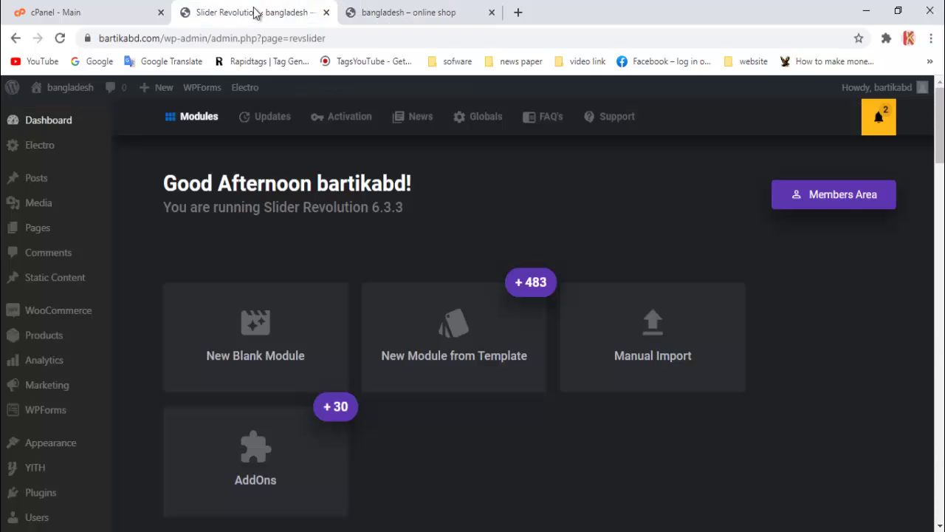
left_click(670, 347)
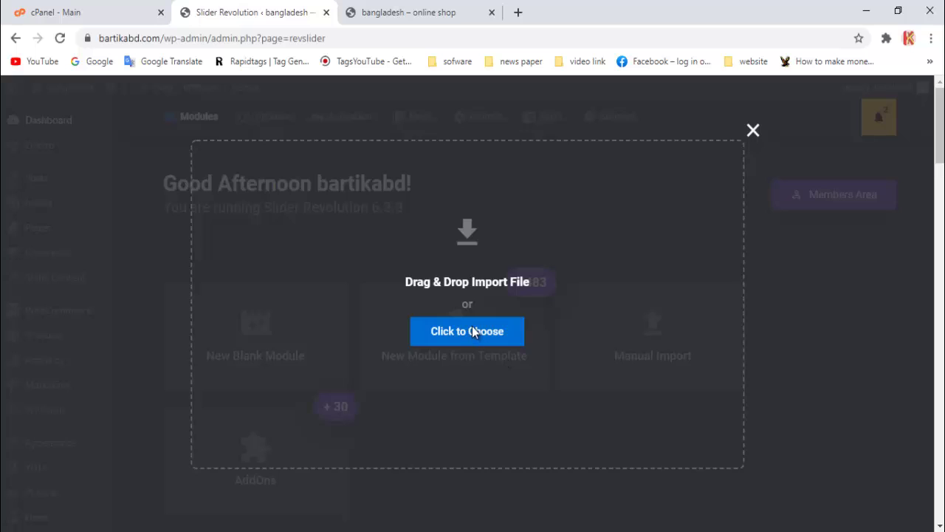
left_click(485, 344)
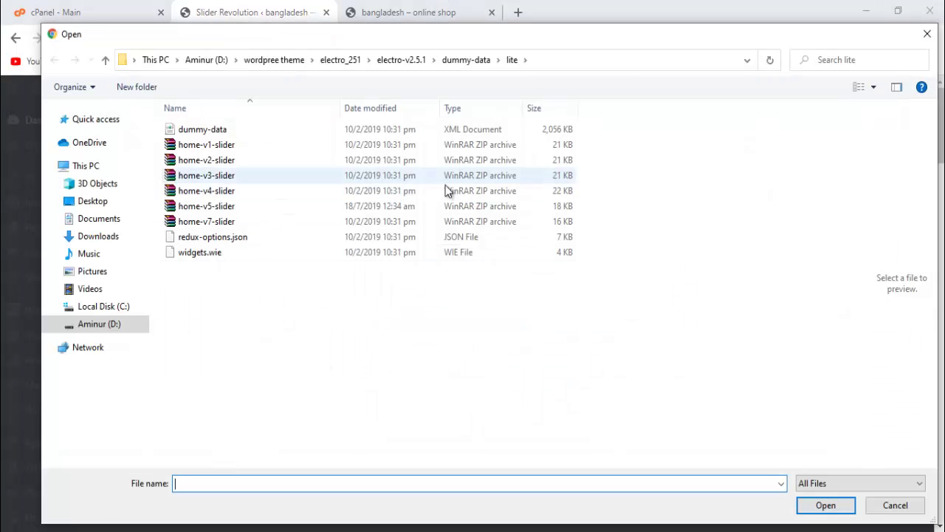
left_click(341, 59)
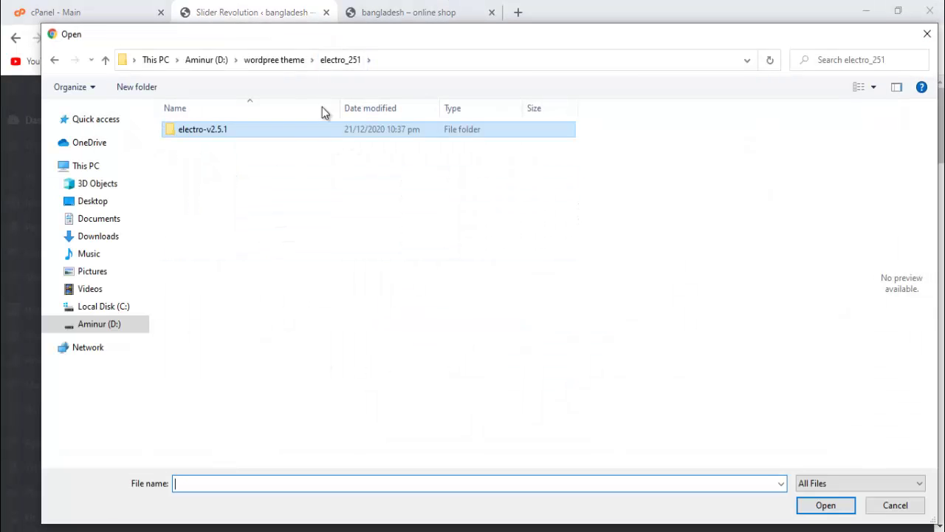
double_click(238, 135)
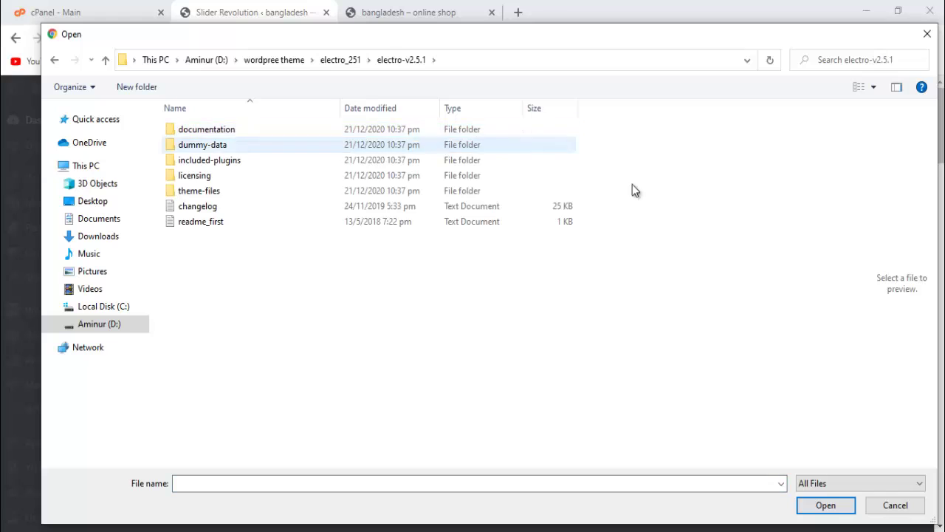
double_click(295, 145)
double_click(281, 133)
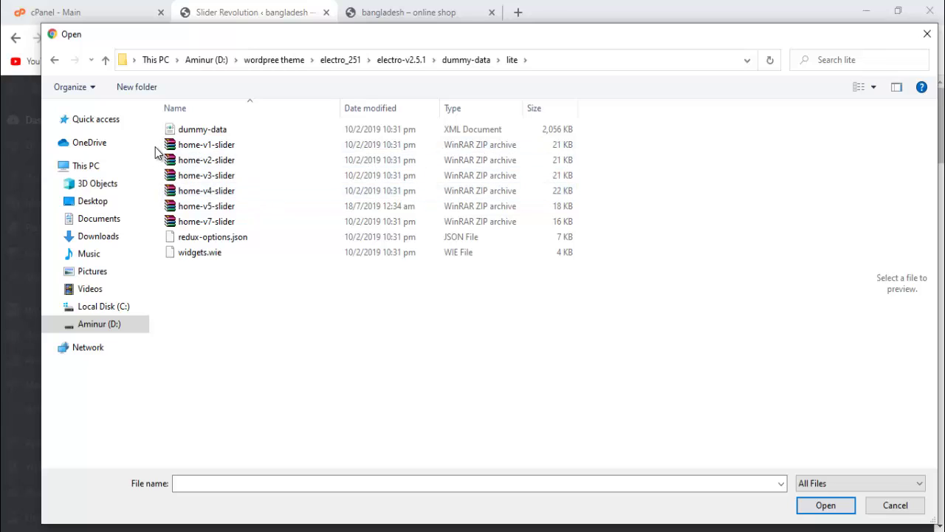
left_click_drag(169, 162, 260, 229)
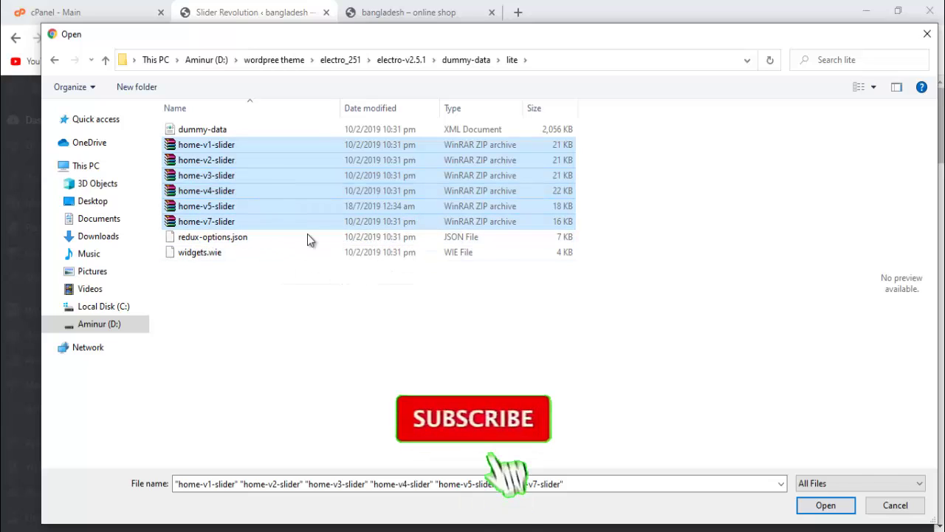
left_click(817, 506)
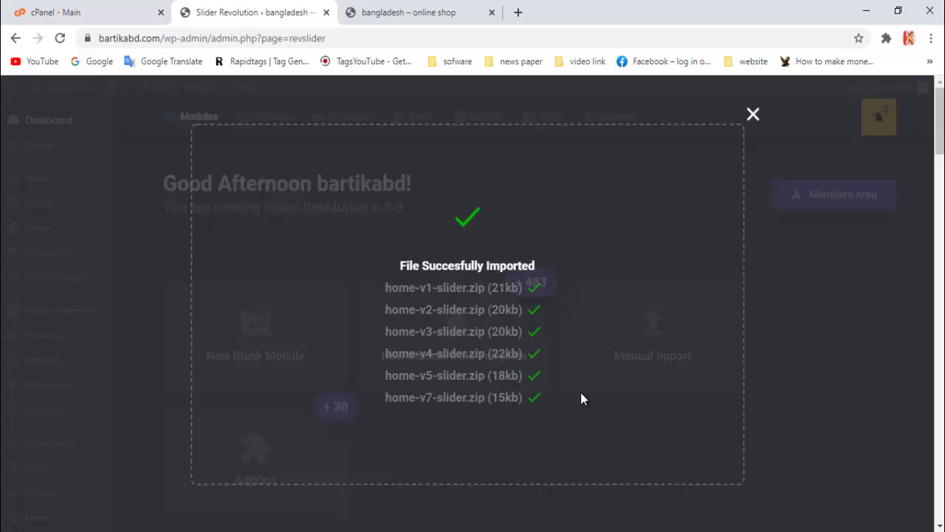
- Review the imported home slider modules in the Slider Revolution module list
scroll(575, 421, "down", 4)
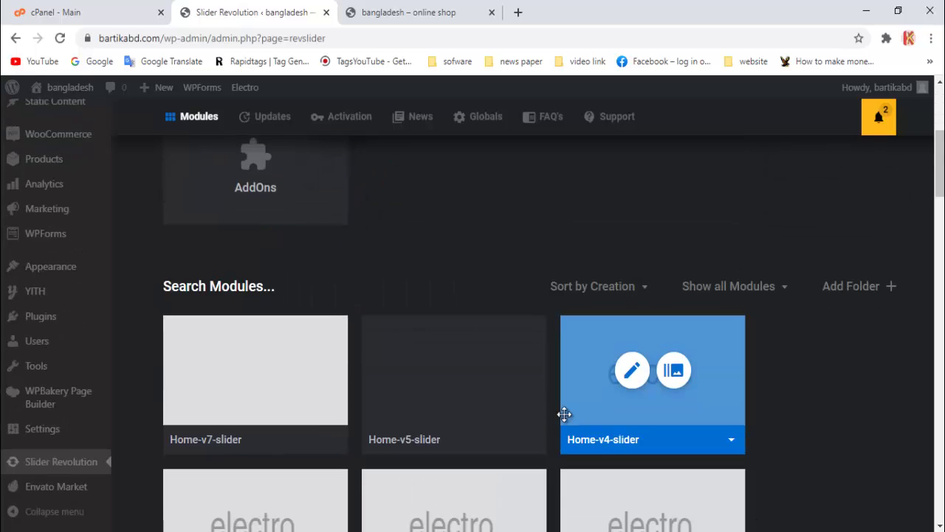
scroll(564, 417, "down", 3)
scroll(428, 404, "up", 3)
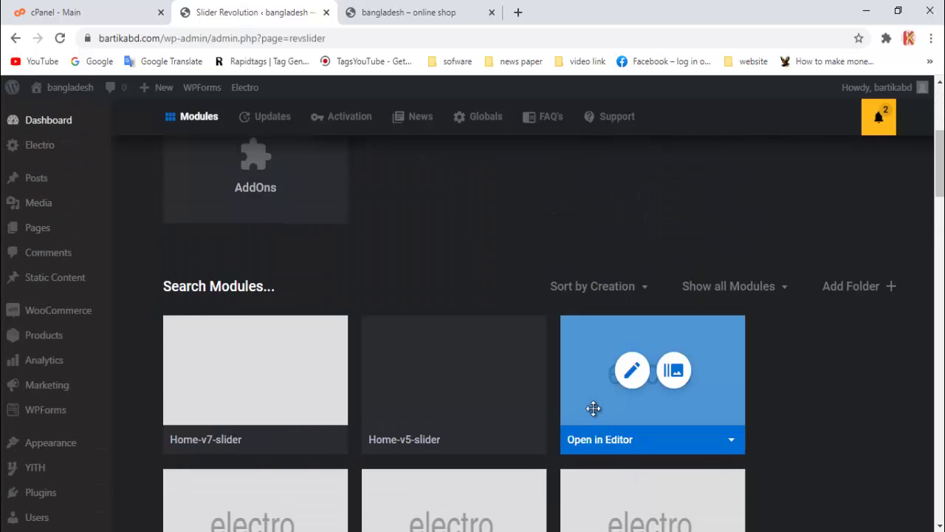
scroll(583, 410, "down", 1)
- Reload the shop homepage and examine its slider and the sections below it
left_click(410, 13)
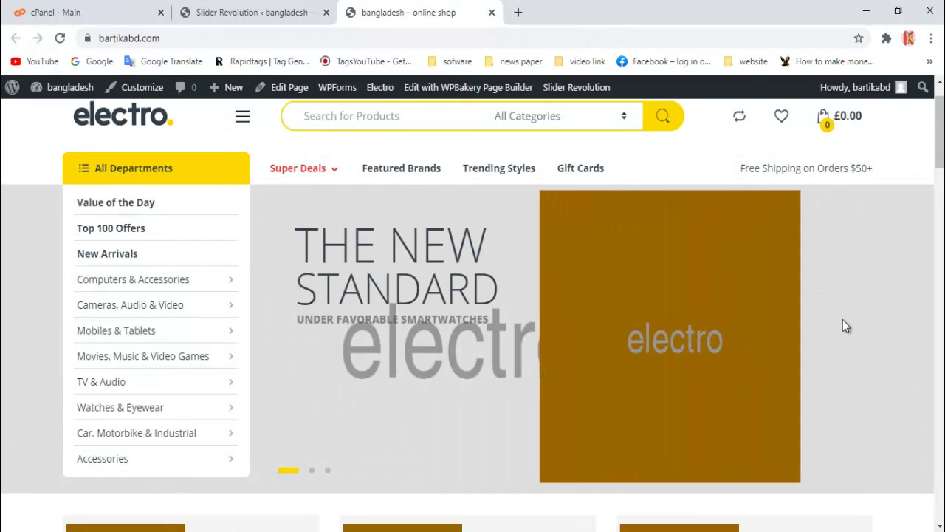
scroll(690, 328, "down", 4)
scroll(703, 353, "up", 3)
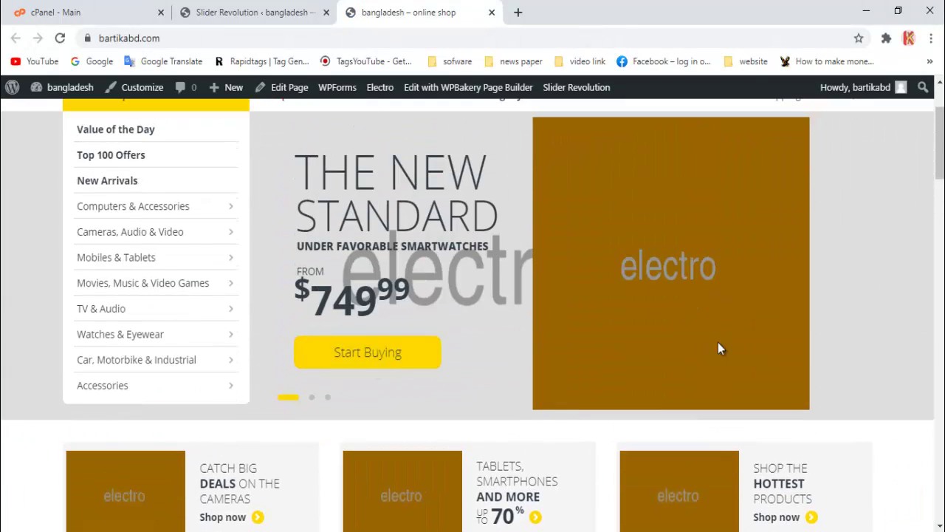
scroll(716, 348, "down", 5)
scroll(678, 350, "down", 10)
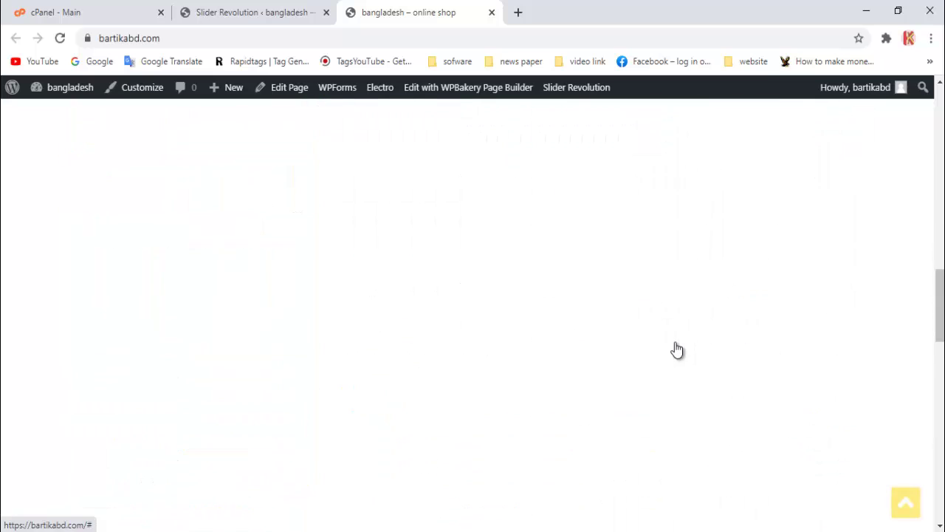
scroll(678, 349, "up", 10)
scroll(678, 350, "up", 8)
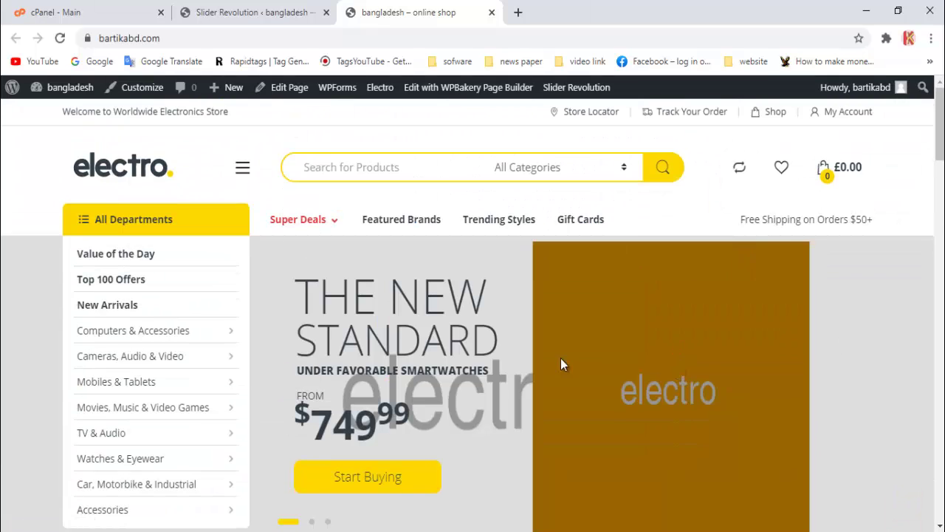
scroll(775, 347, "down", 8)
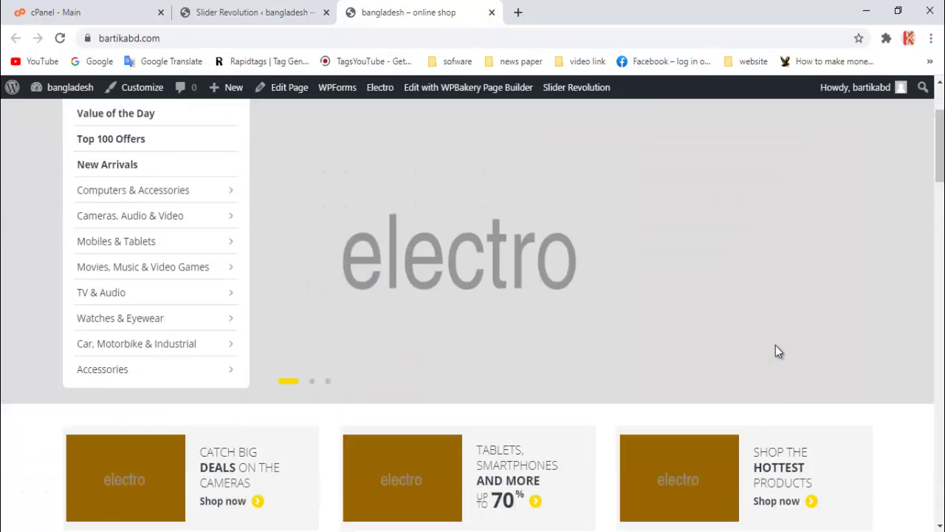
scroll(775, 347, "up", 8)
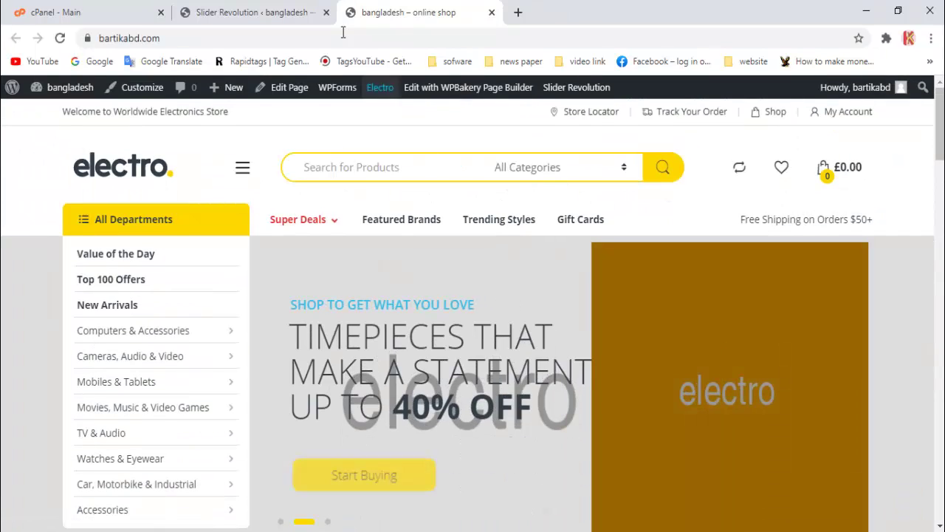
- Compare the imported modules in Slider Revolution with the slider on the shop homepage
left_click(260, 10)
scroll(562, 386, "down", 3)
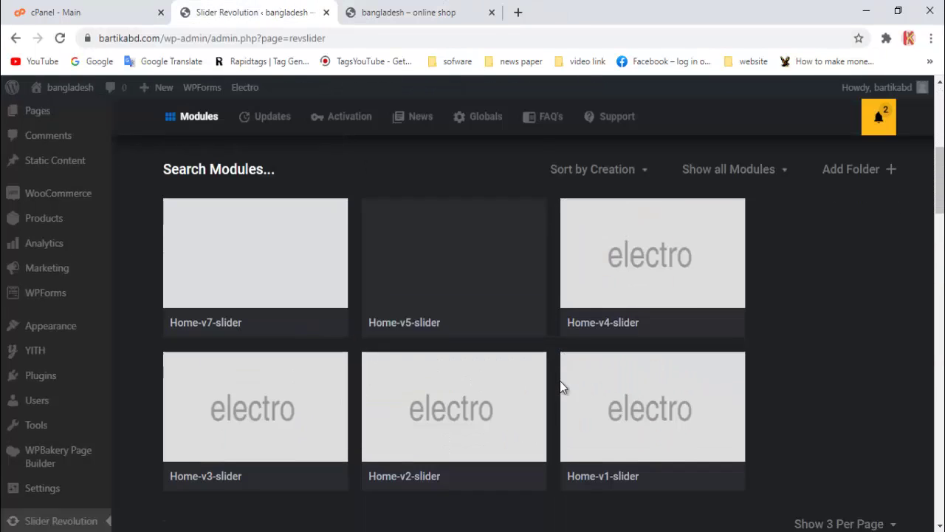
scroll(447, 334, "up", 6)
scroll(446, 335, "up", 2)
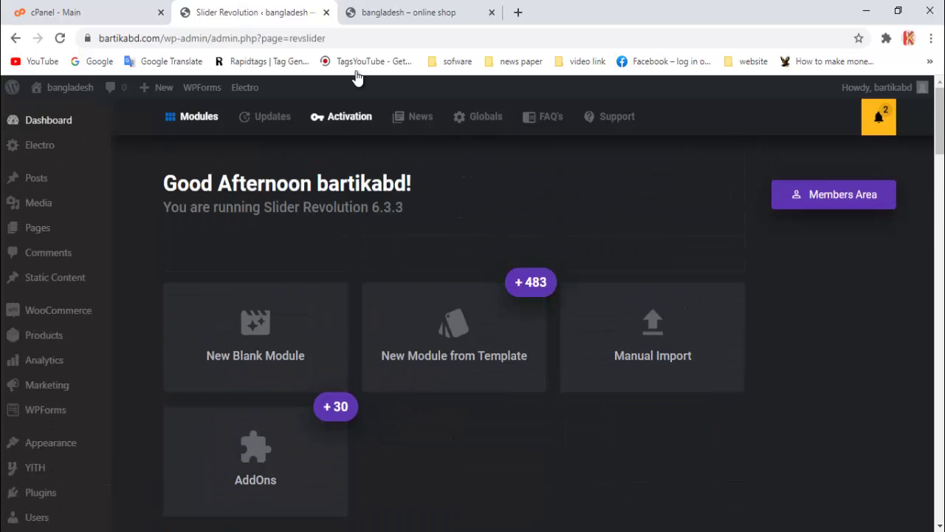
left_click(405, 10)
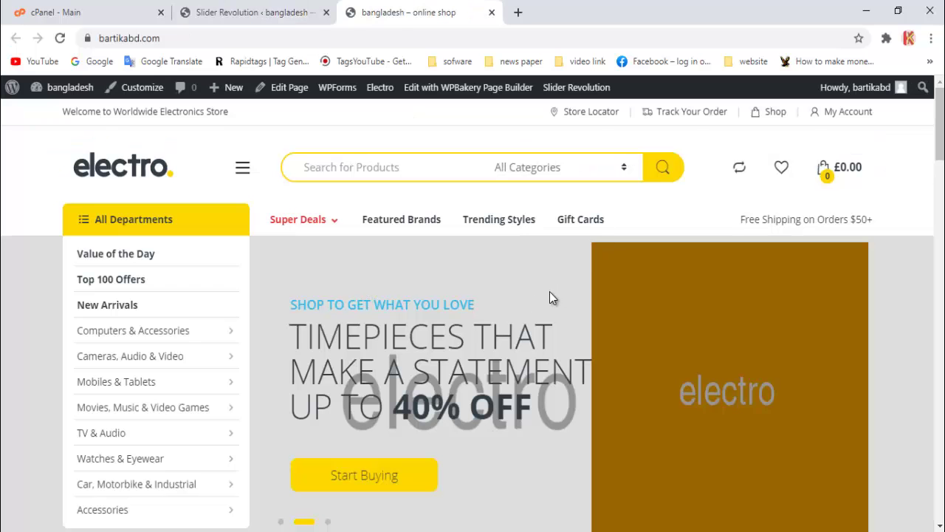
left_click(295, 18)
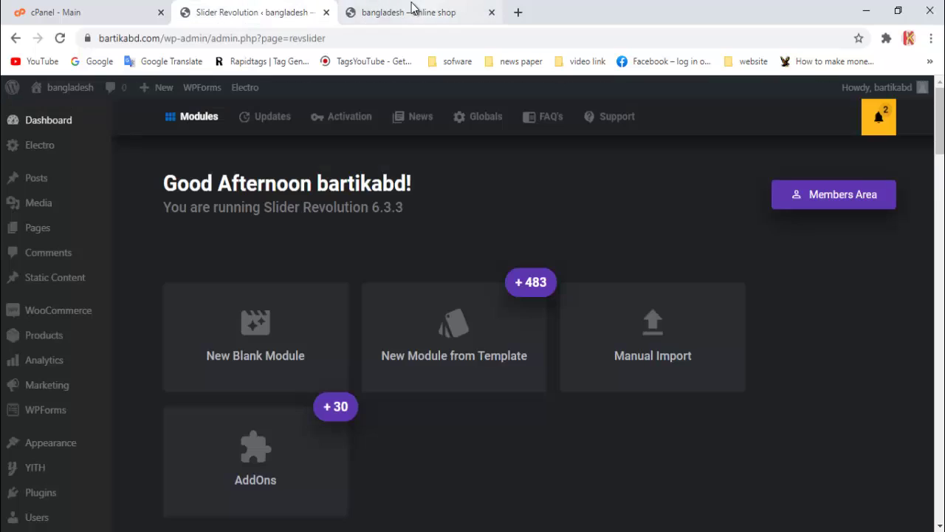
- Review the slider, promotional banners and featured products on the shop homepage
left_click(432, 10)
scroll(448, 373, "down", 4)
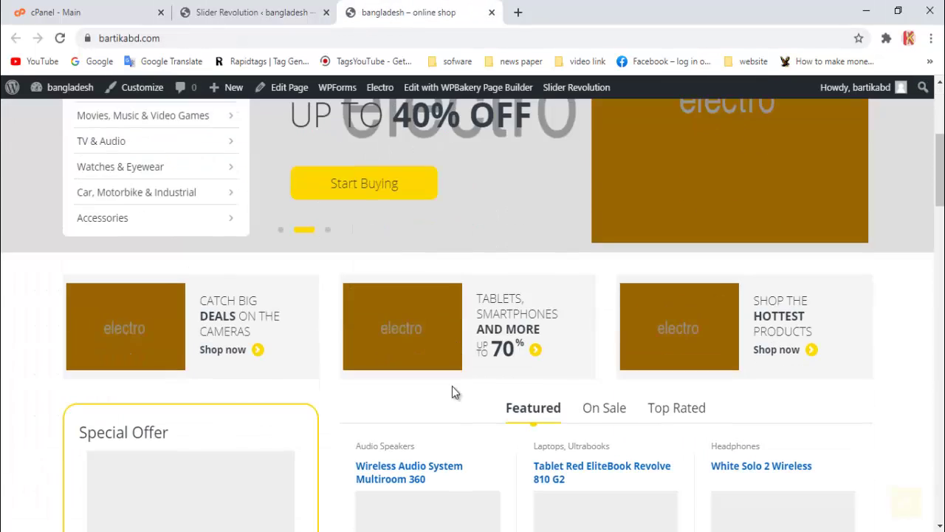
scroll(452, 386, "up", 4)
scroll(434, 386, "down", 10)
scroll(434, 386, "up", 10)
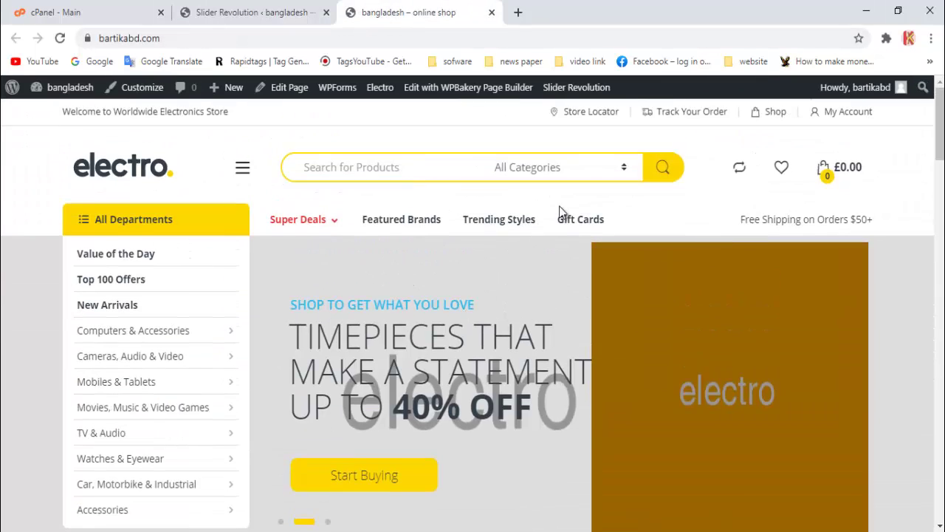
- Open the Reading settings in the WordPress admin
left_click(281, 6)
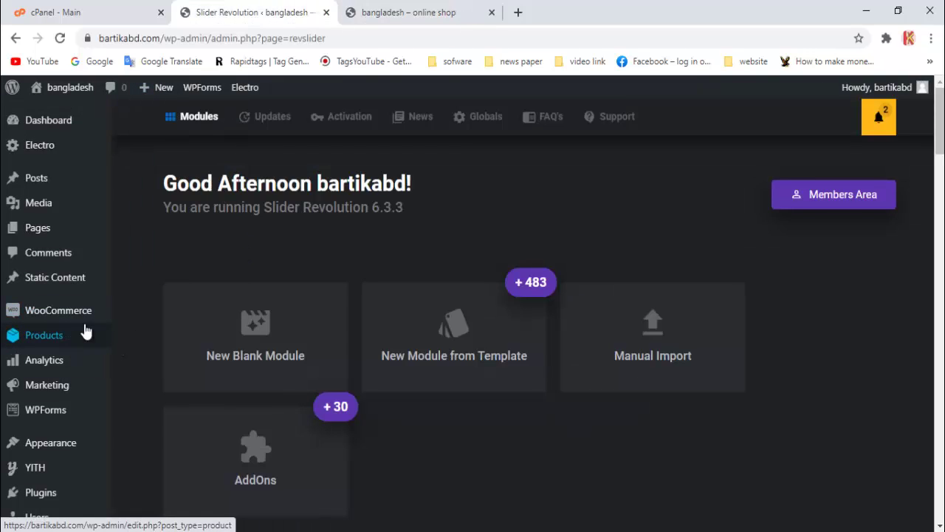
mouse_move(68, 319)
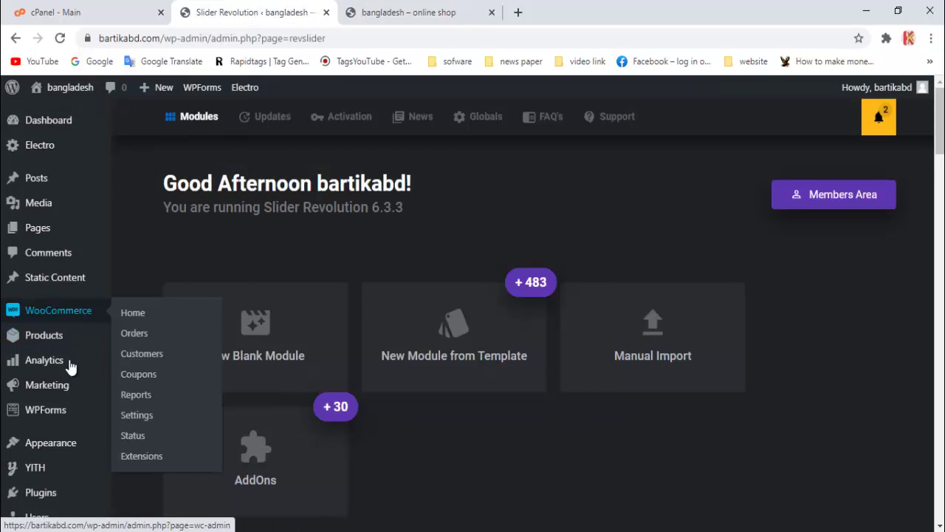
scroll(67, 443, "down", 3)
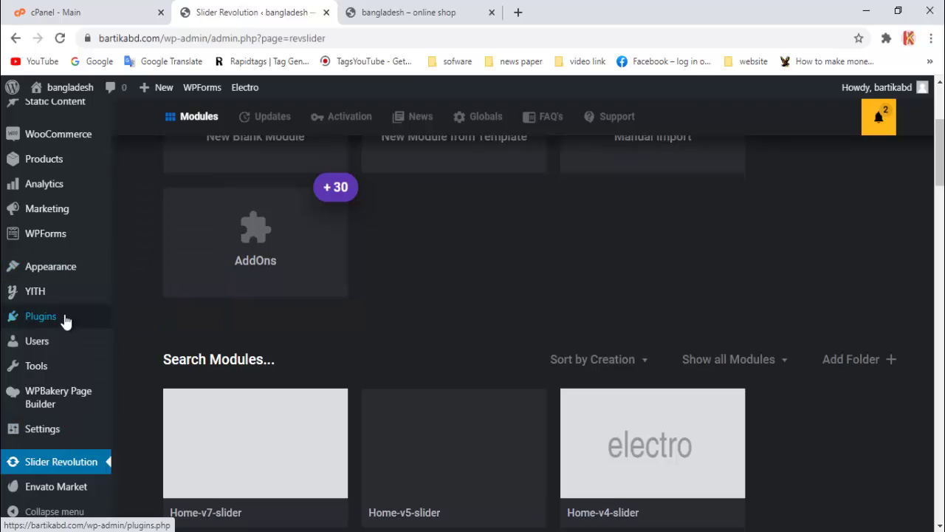
mouse_move(68, 441)
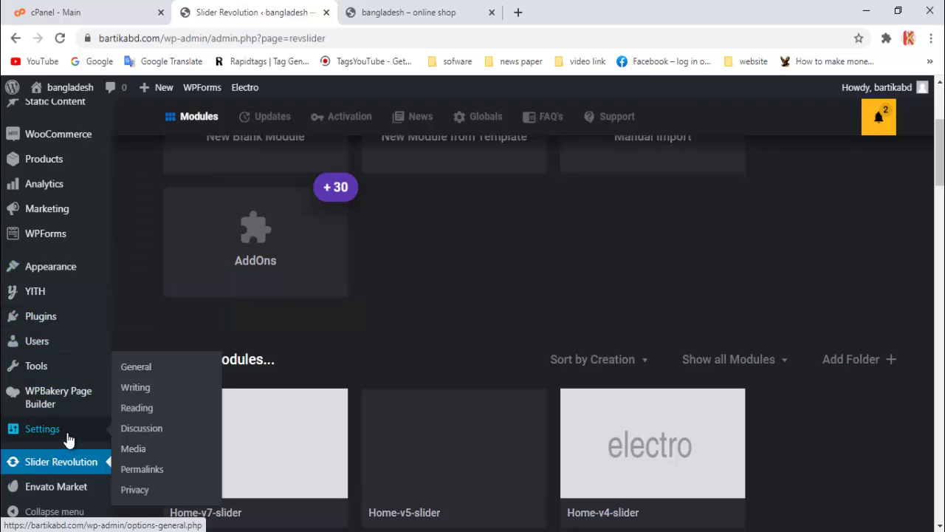
left_click(141, 411)
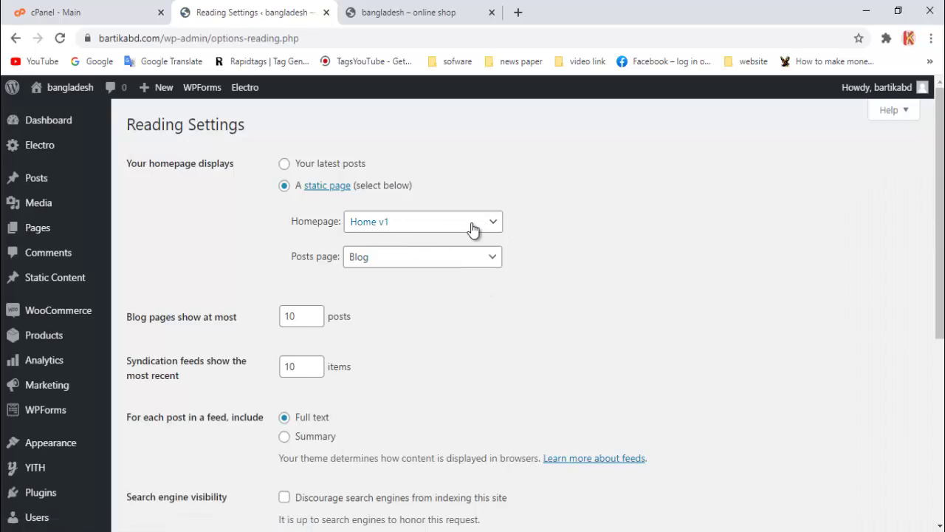
- Set the static homepage to Home v7 and save the Reading settings
left_click(473, 229)
scroll(449, 407, "down", 4)
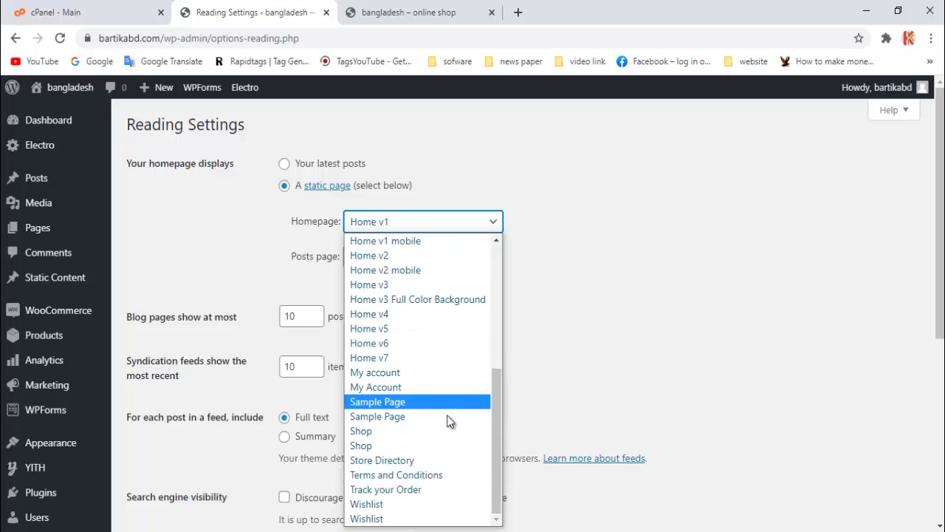
left_click(449, 358)
scroll(593, 349, "down", 1)
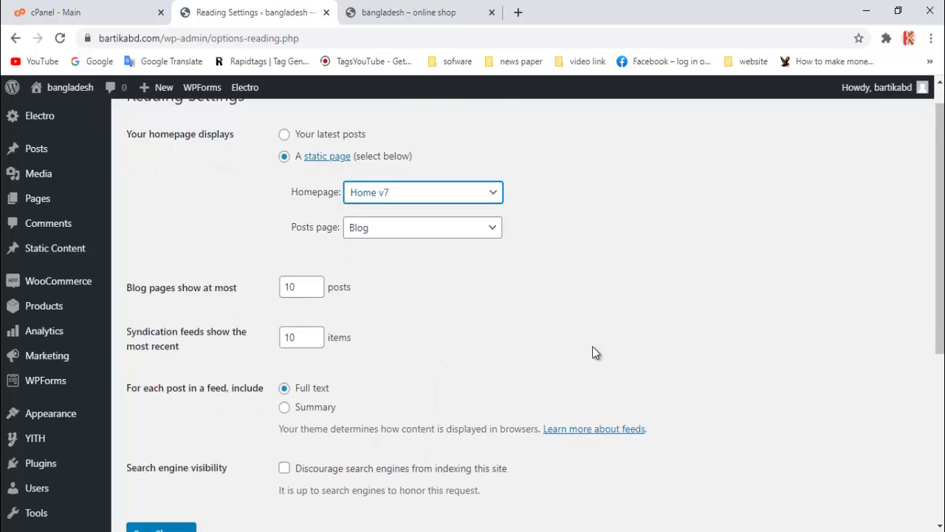
scroll(592, 346, "down", 5)
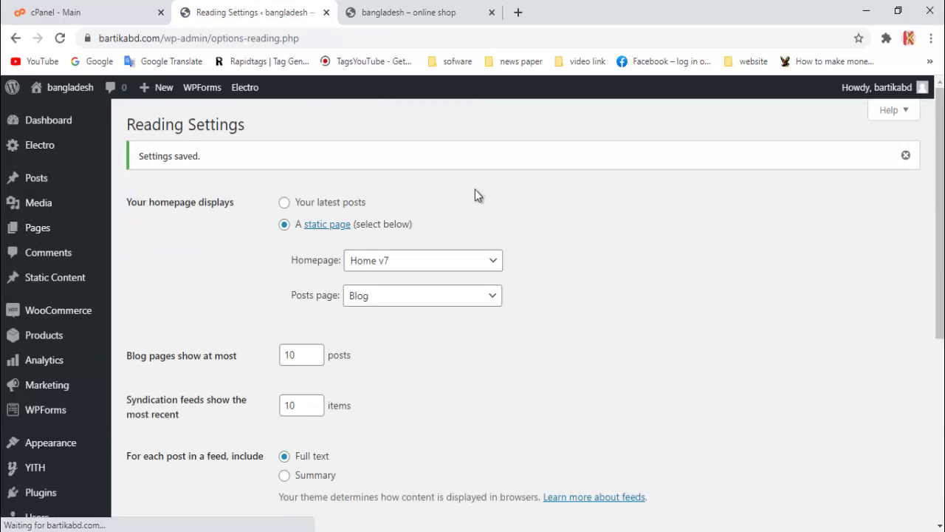
- Reload the shop homepage and examine the Home v7 layout's slider, deals and popular categories down to the footer
left_click(411, 6)
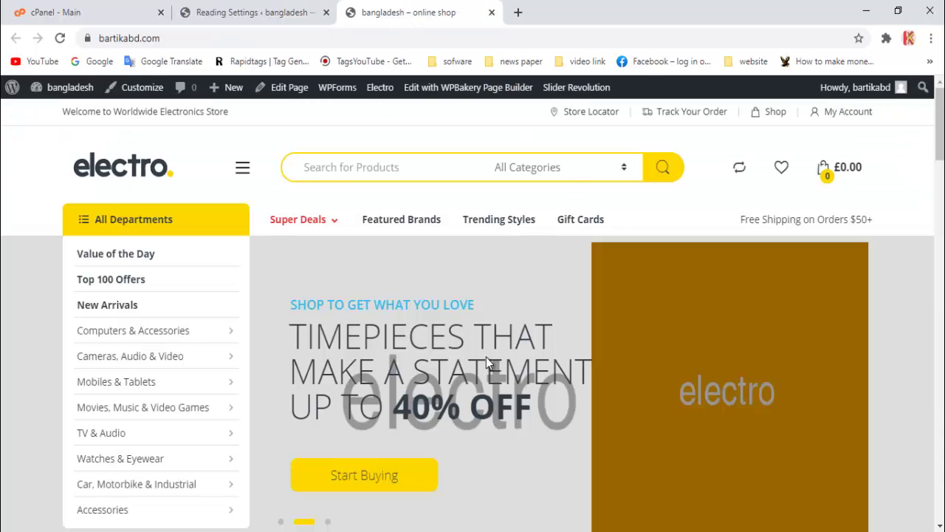
left_click(59, 37)
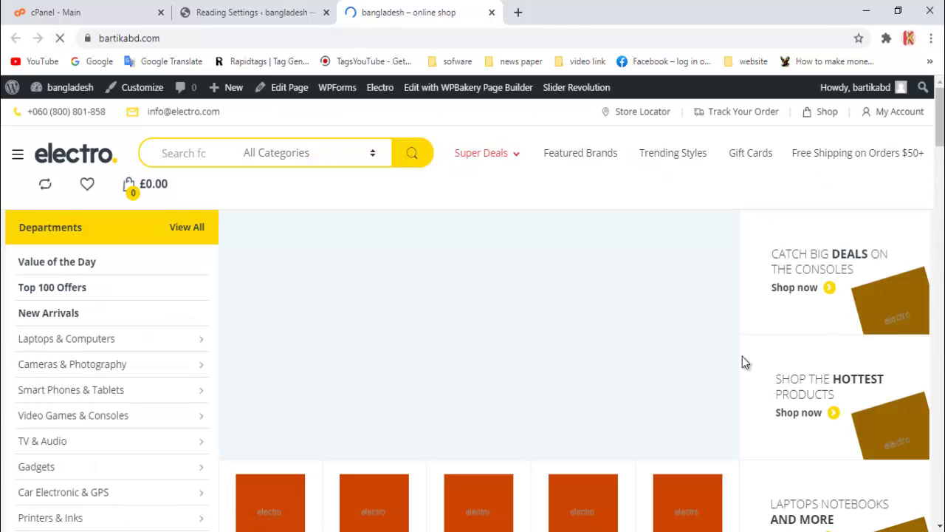
scroll(631, 311, "down", 10)
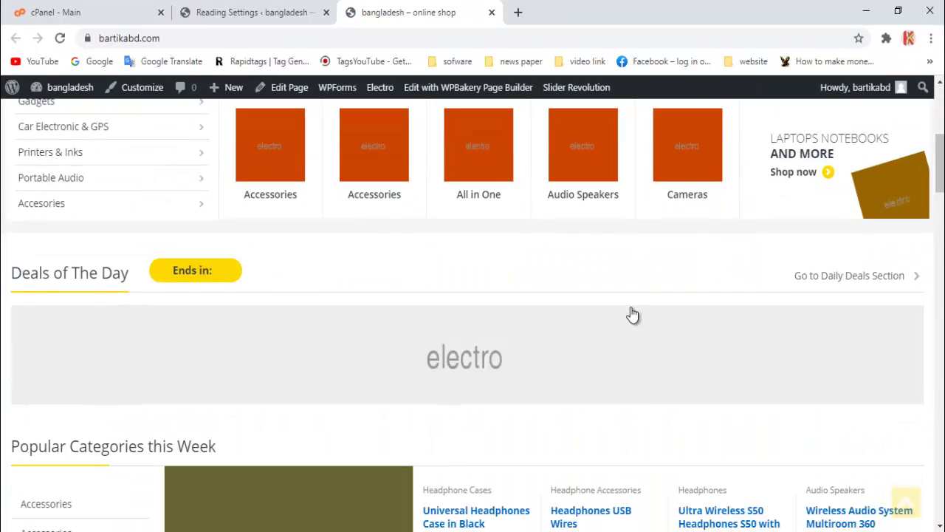
scroll(631, 316, "down", 15)
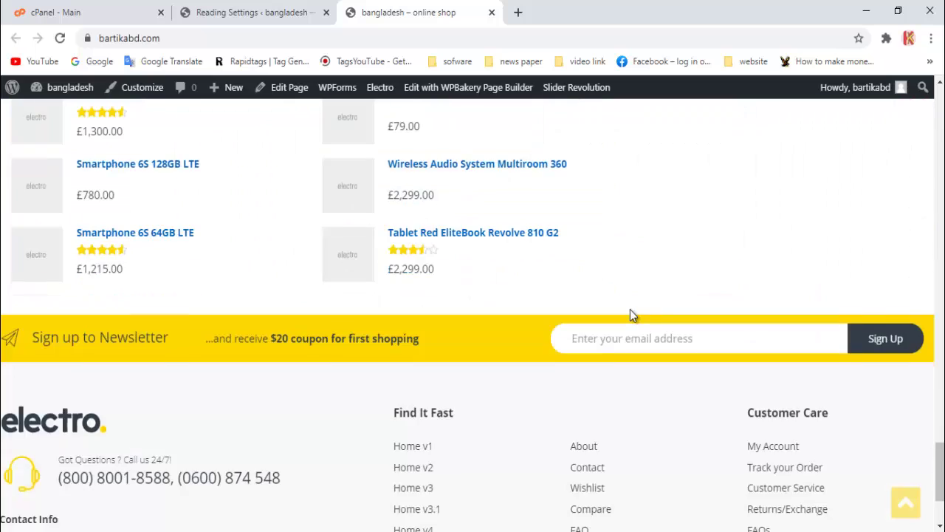
scroll(632, 317, "up", 10)
scroll(630, 310, "up", 10)
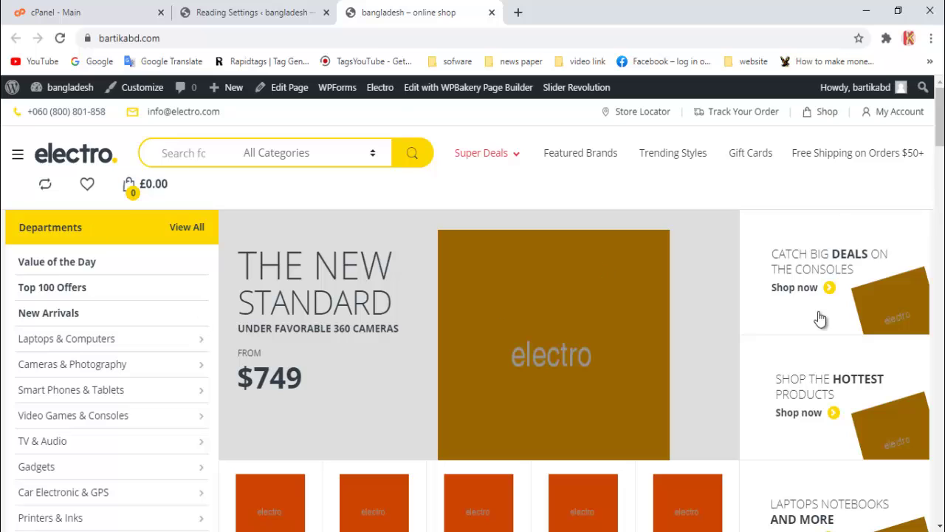
scroll(633, 323, "down", 20)
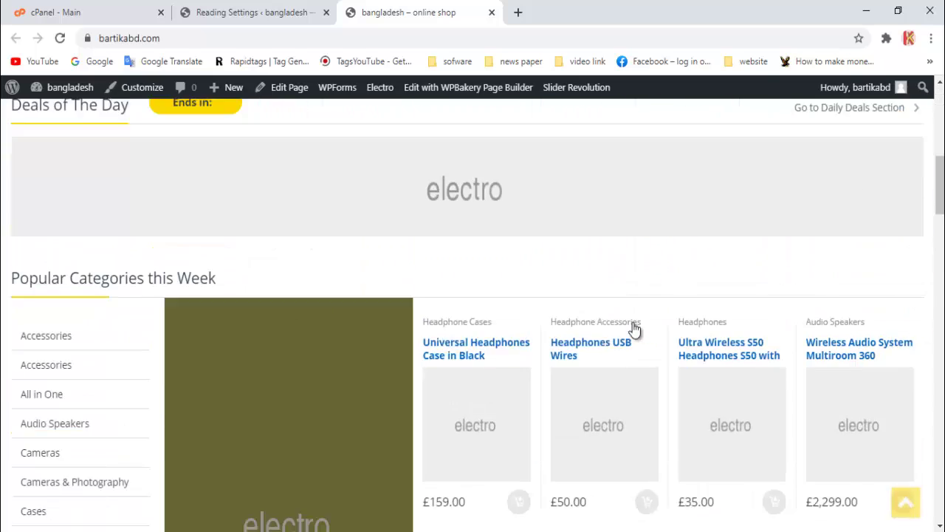
scroll(633, 323, "up", 20)
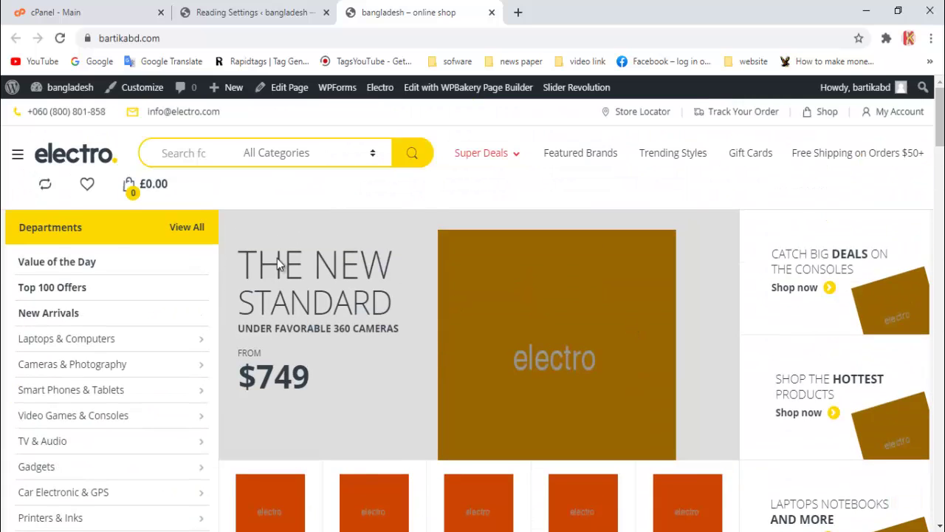
left_click(51, 12)
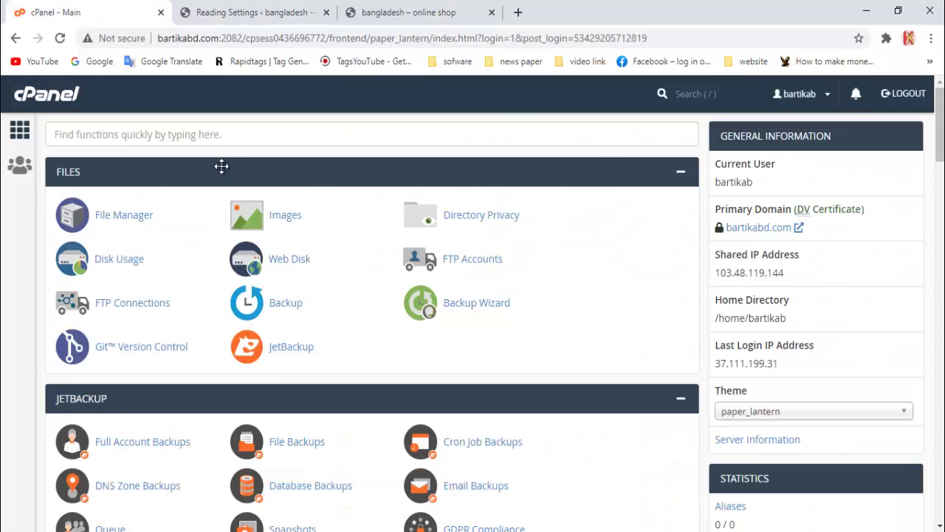
left_click(229, 6)
left_click(423, 8)
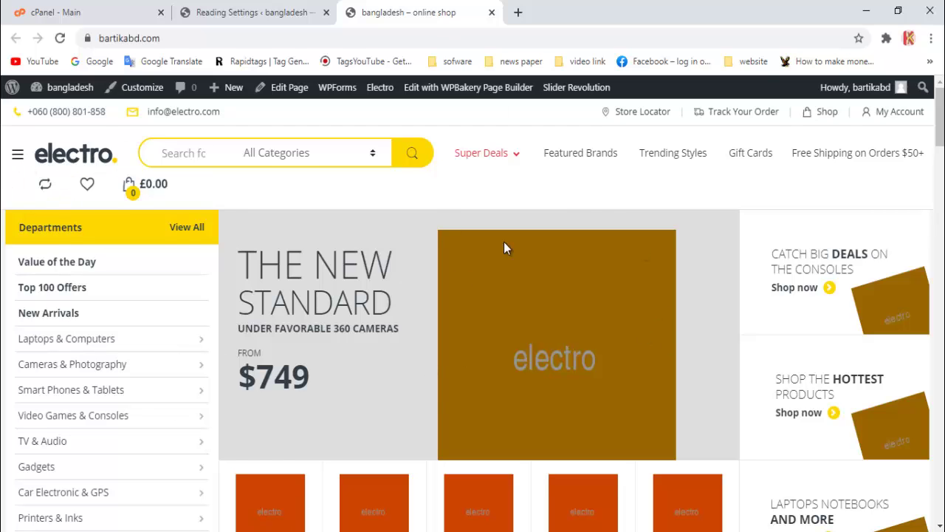
- Review the Home v7 homepage again, covering its slider, category tiles, Deals of The Day, newsletter sign-up and footer links
scroll(593, 268, "down", 20)
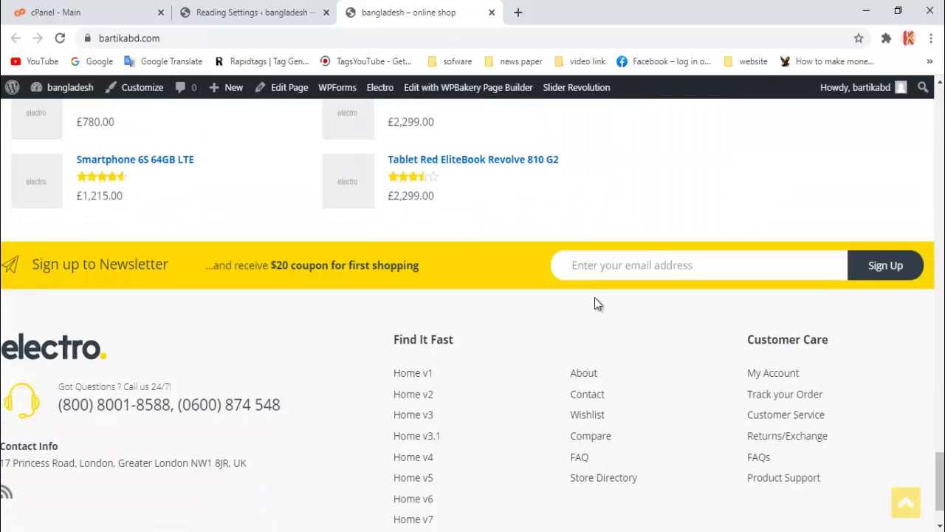
scroll(597, 304, "up", 15)
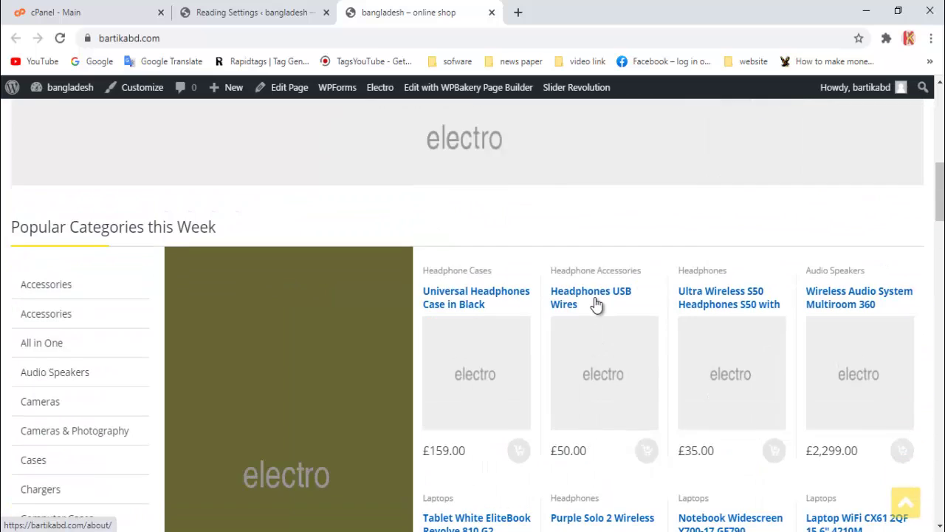
scroll(597, 304, "up", 10)
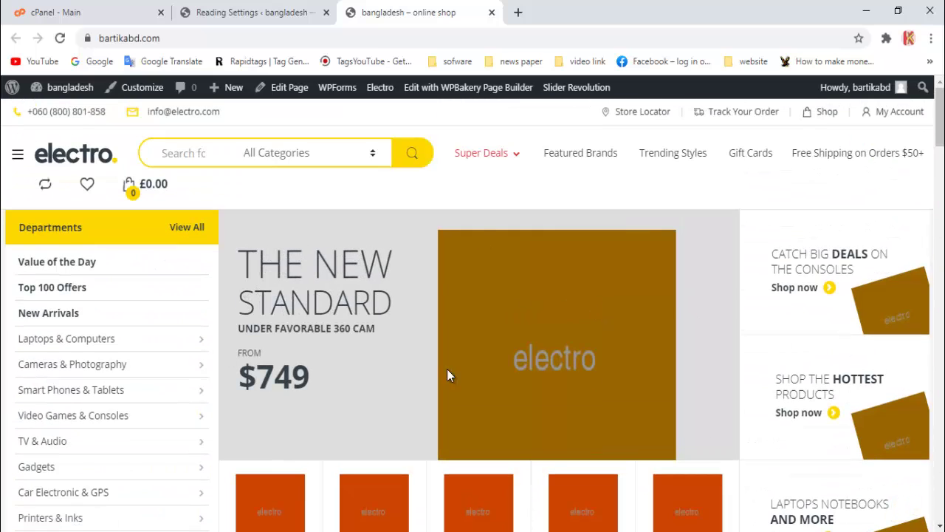
scroll(542, 360, "down", 3)
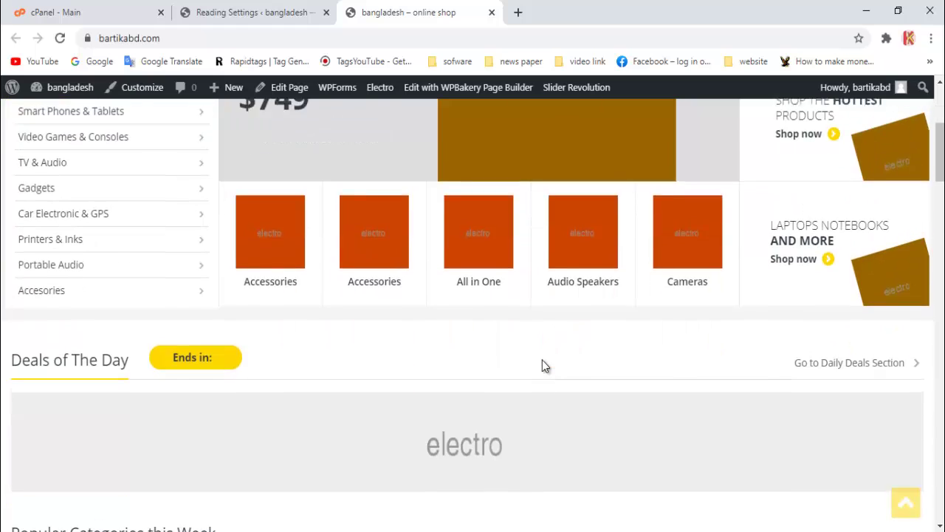
scroll(542, 360, "up", 4)
scroll(542, 365, "down", 3)
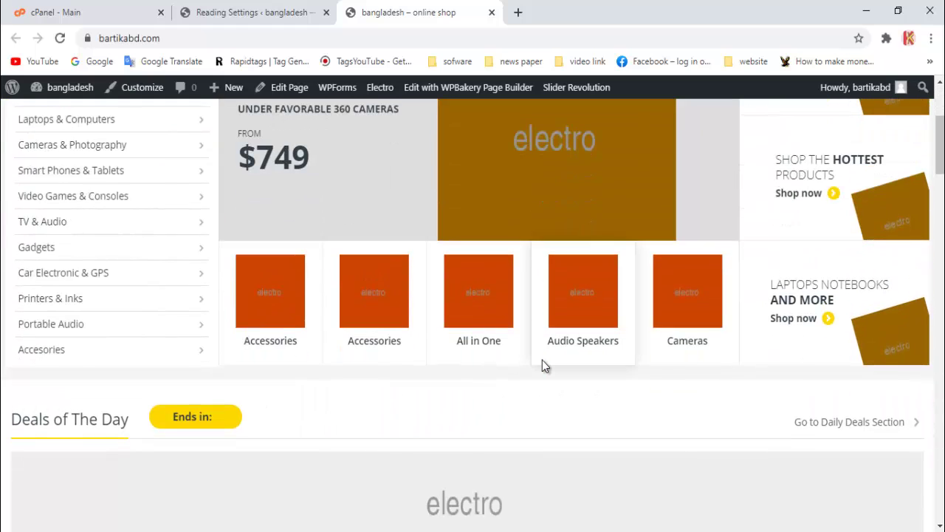